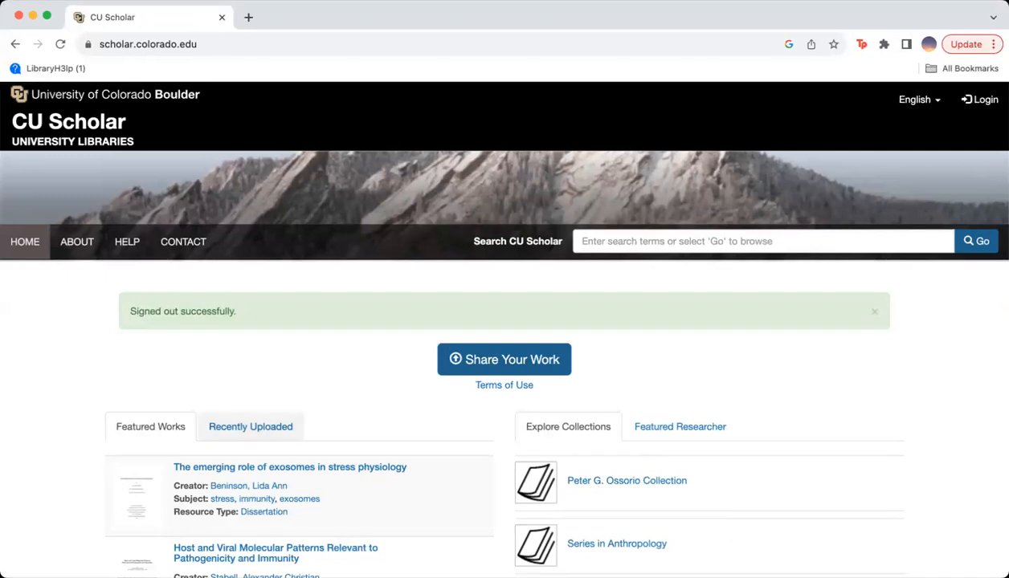
Step: Log in through Share Your Work with the saved IdentiKey credentials to reach the Works dashboard
{"action": "scroll", "coordinate": [392, 413], "scroll_direction": "down", "scroll_amount": 1}
{"action": "scroll", "coordinate": [393, 413], "scroll_direction": "down", "scroll_amount": 3}
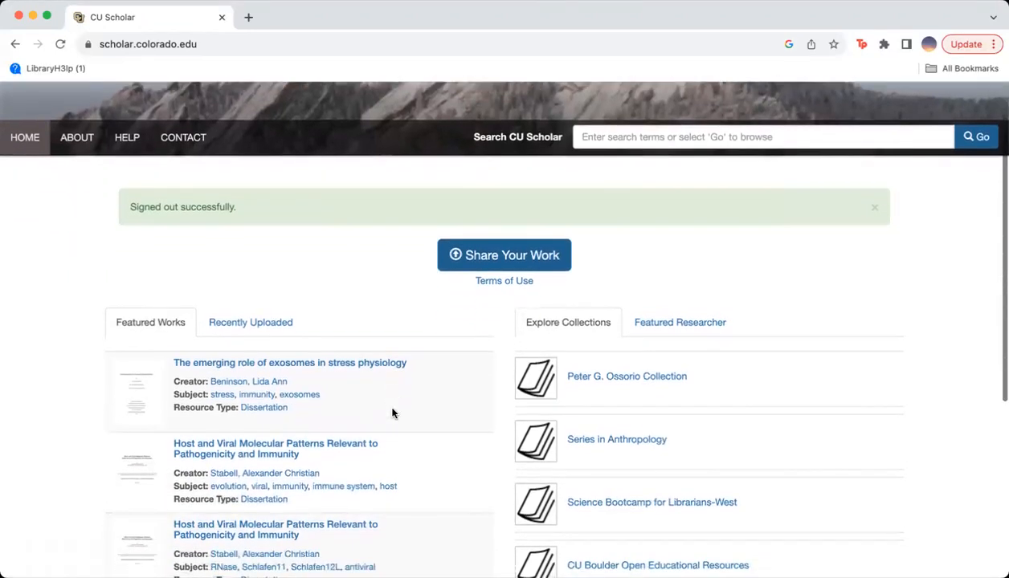
{"action": "left_click", "coordinate": [484, 254]}
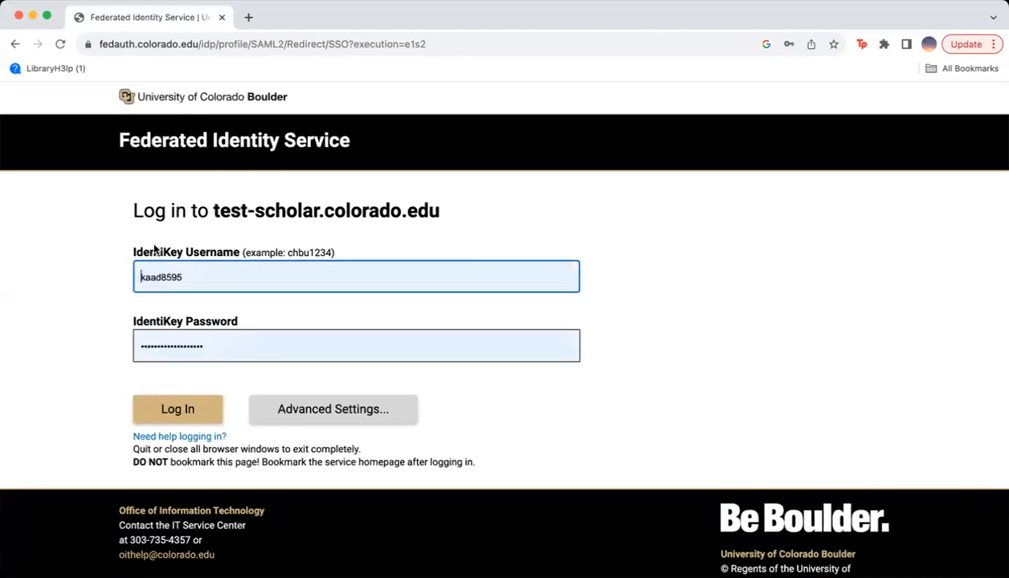
{"action": "left_click", "coordinate": [292, 344]}
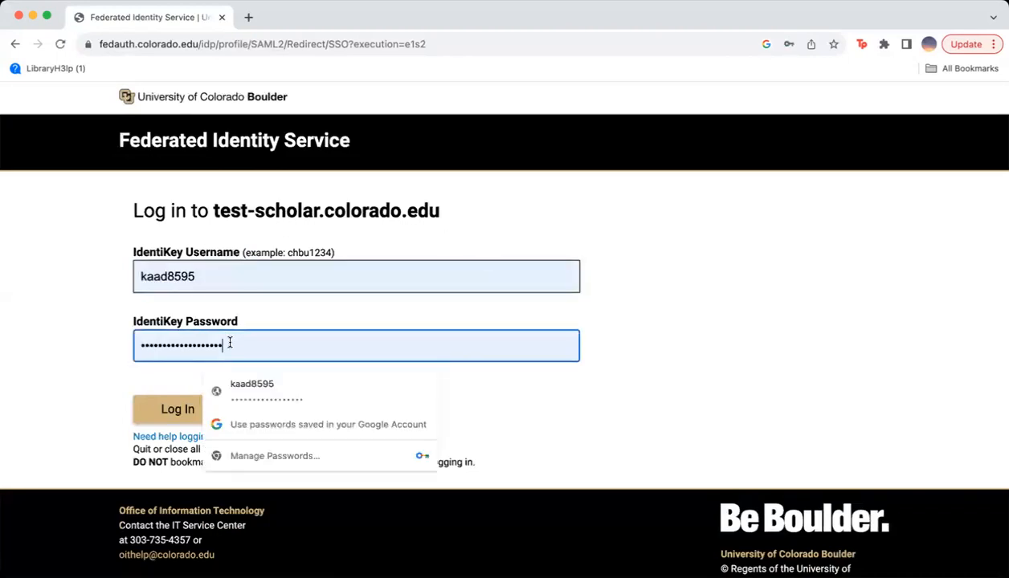
{"action": "left_click", "coordinate": [68, 343]}
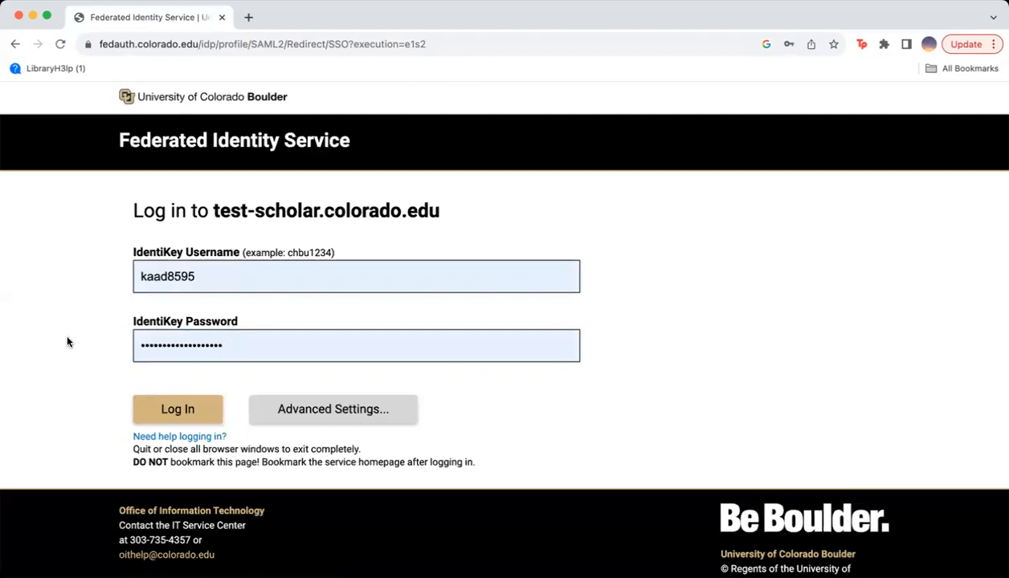
{"action": "left_click", "coordinate": [171, 410]}
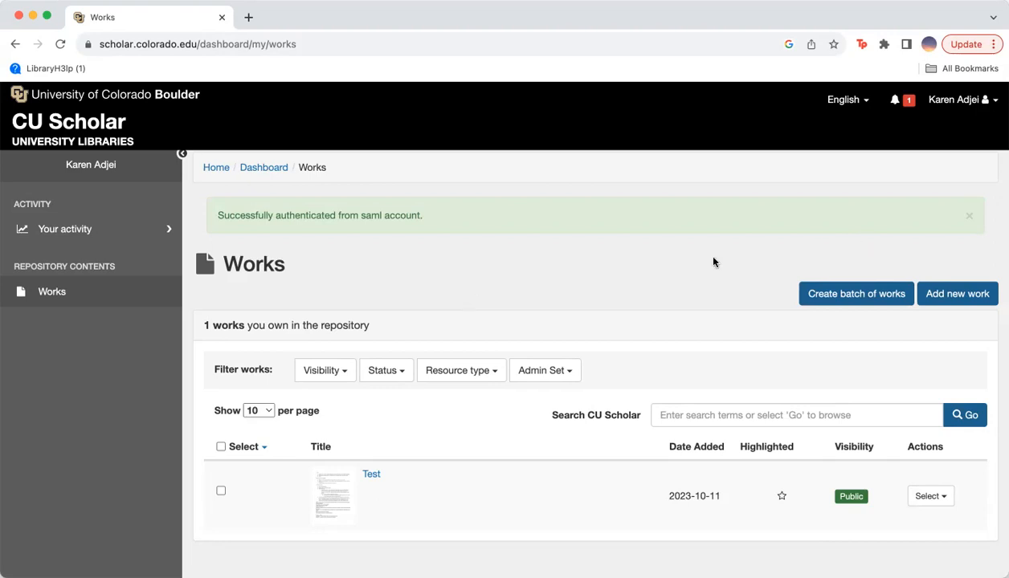
Step: Add a new work of type Article, bringing up the empty Add New Article form
{"action": "scroll", "coordinate": [713, 262], "scroll_direction": "down", "scroll_amount": 2}
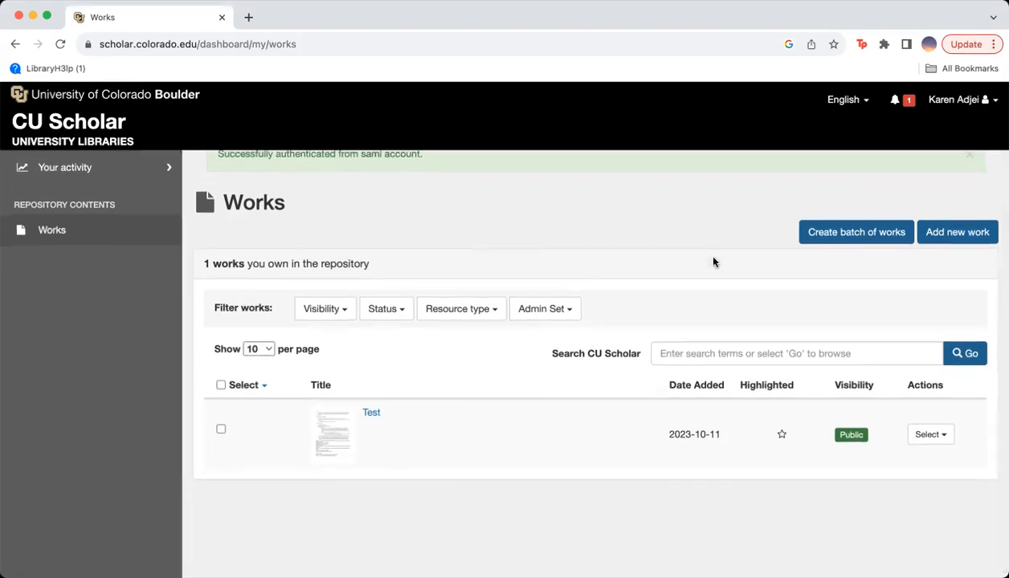
{"action": "left_click", "coordinate": [948, 232]}
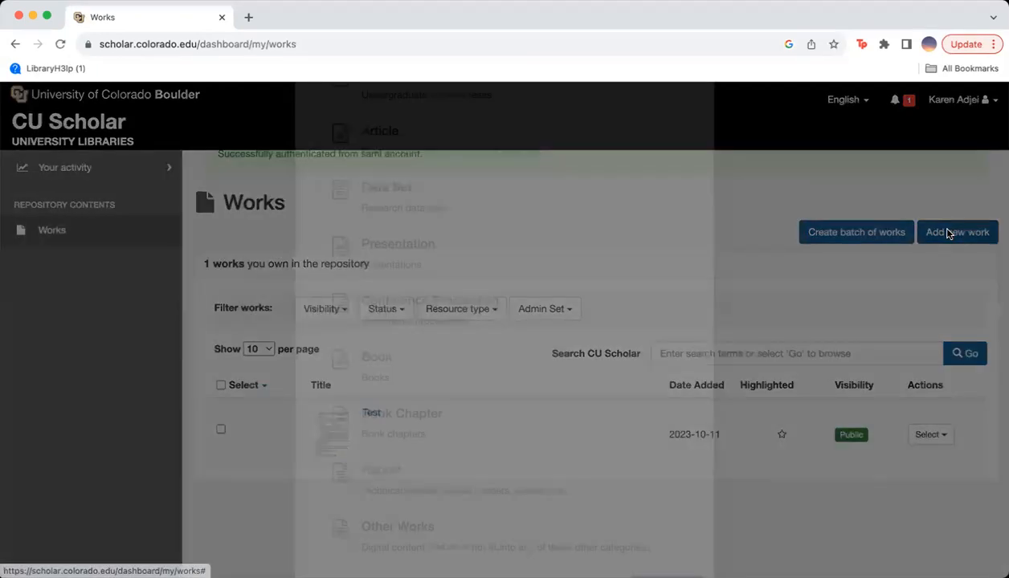
{"action": "scroll", "coordinate": [446, 290], "scroll_direction": "down", "scroll_amount": 5}
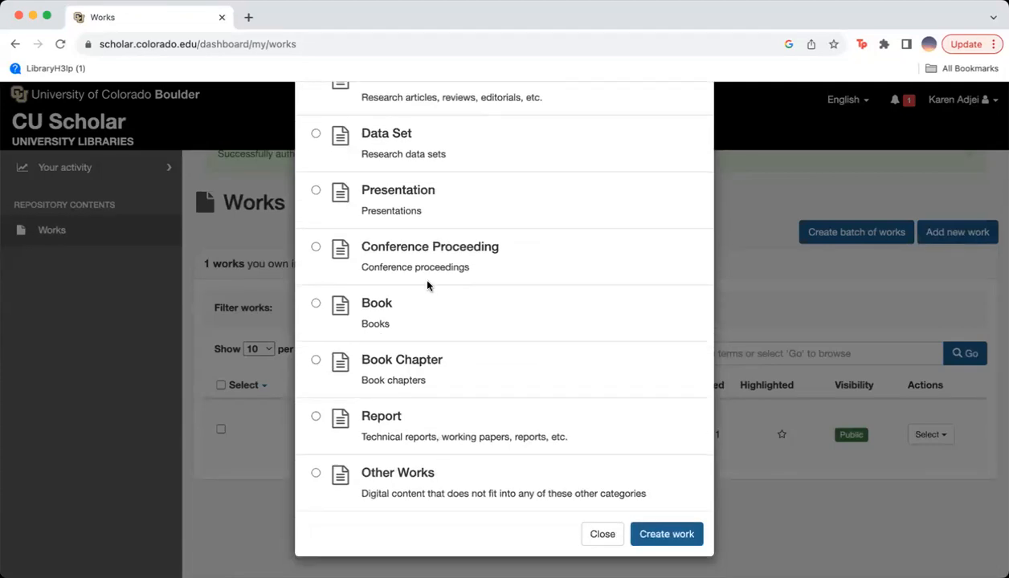
{"action": "scroll", "coordinate": [426, 285], "scroll_direction": "up", "scroll_amount": 5}
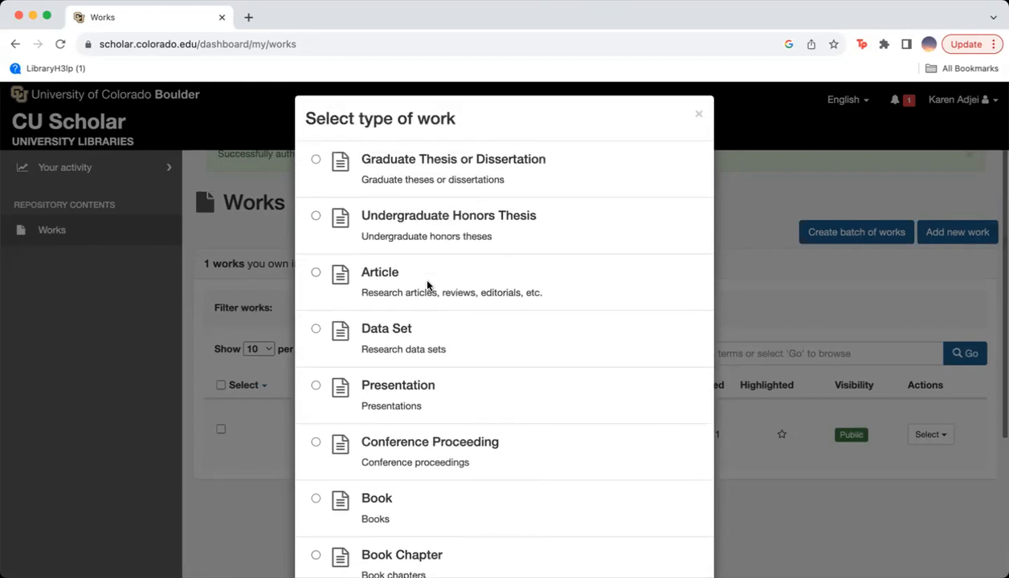
{"action": "left_click", "coordinate": [315, 273]}
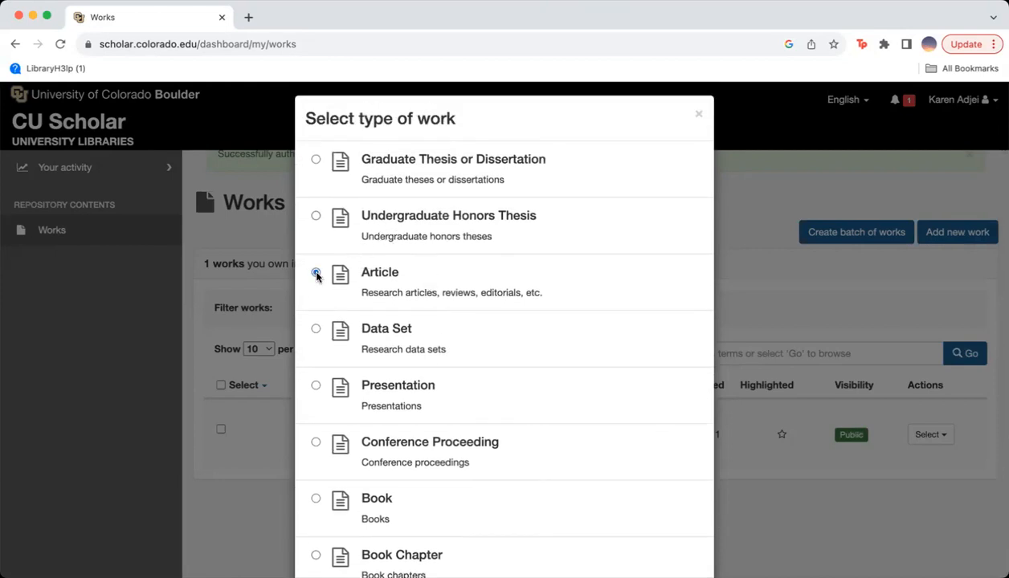
{"action": "scroll", "coordinate": [559, 325], "scroll_direction": "down", "scroll_amount": 3}
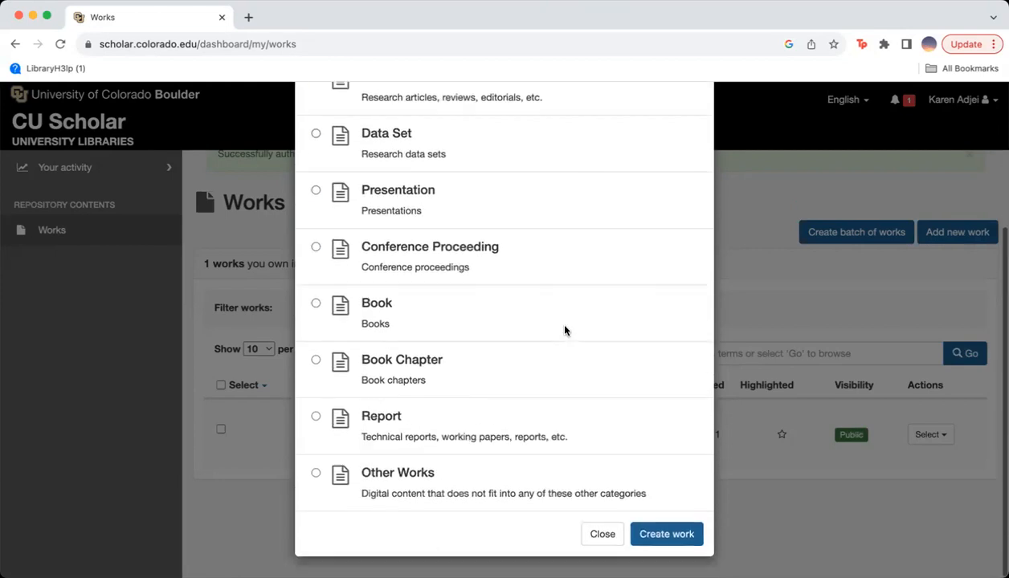
{"action": "left_click", "coordinate": [678, 536]}
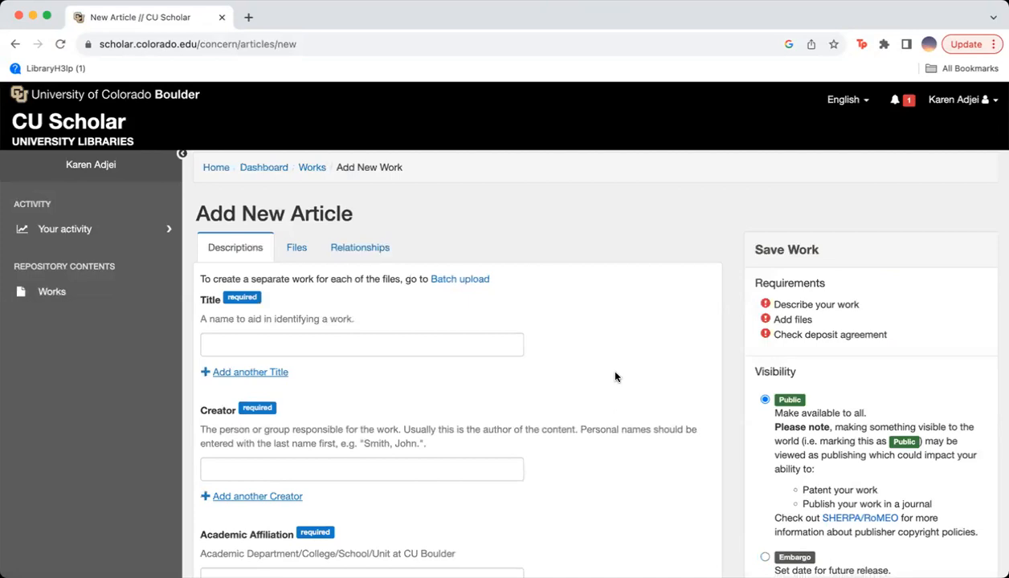
{"action": "scroll", "coordinate": [606, 280], "scroll_direction": "down", "scroll_amount": 1}
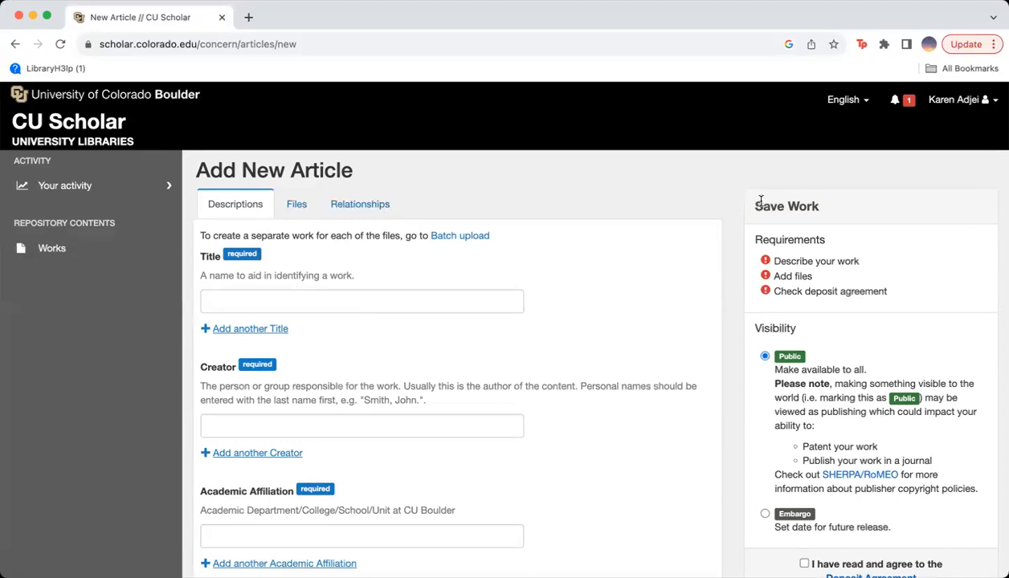
{"action": "left_click_drag", "start_coordinate": [754, 209], "coordinate": [820, 209]}
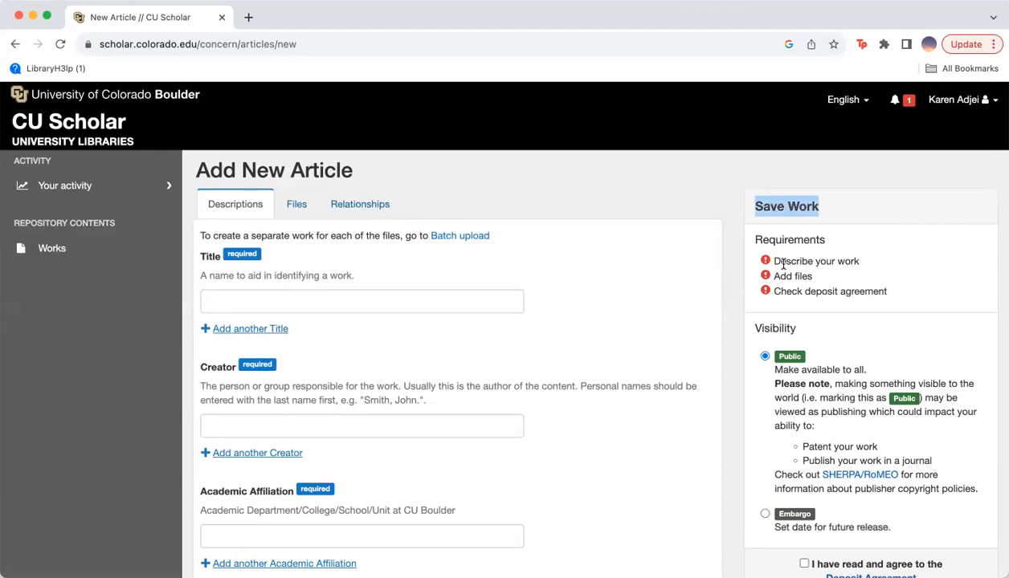
{"action": "scroll", "coordinate": [357, 292], "scroll_direction": "down", "scroll_amount": 2}
{"action": "scroll", "coordinate": [356, 292], "scroll_direction": "down", "scroll_amount": 1}
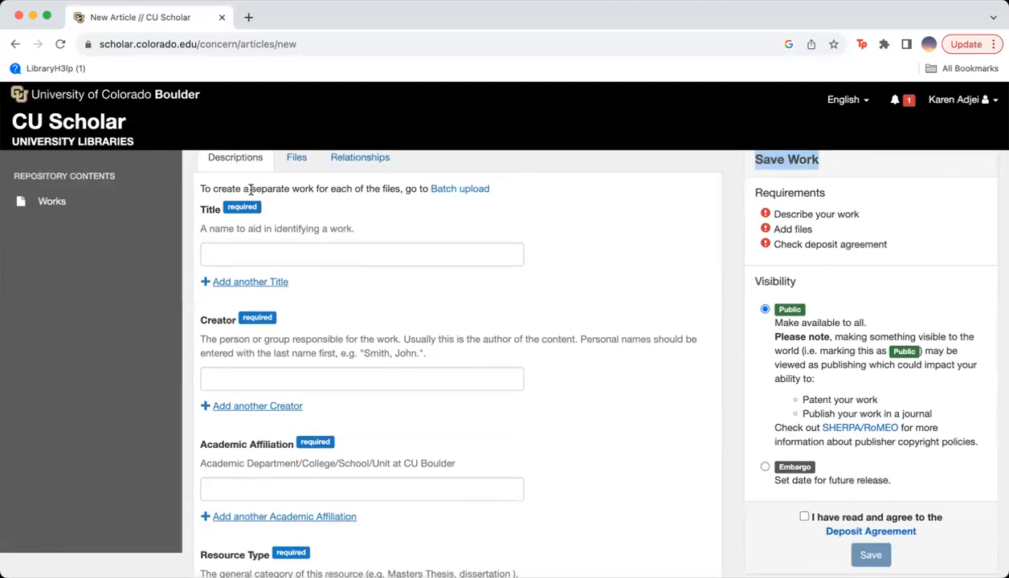
Step: Enter the title 'Test 2', the creator's name, and affiliation 'CU Boulder Libraries'
{"action": "left_click", "coordinate": [266, 254]}
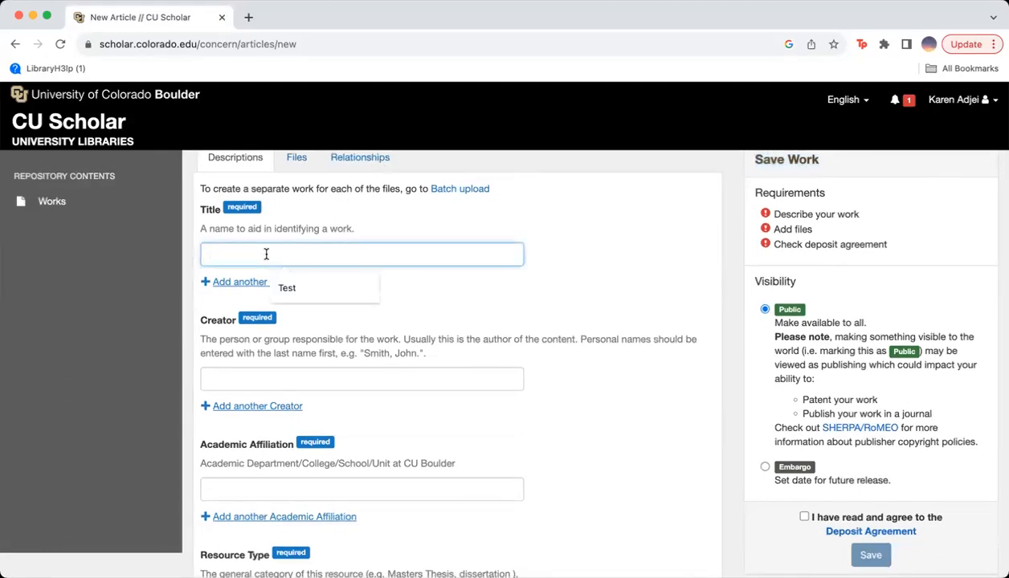
{"action": "type", "text": "Test 2"}
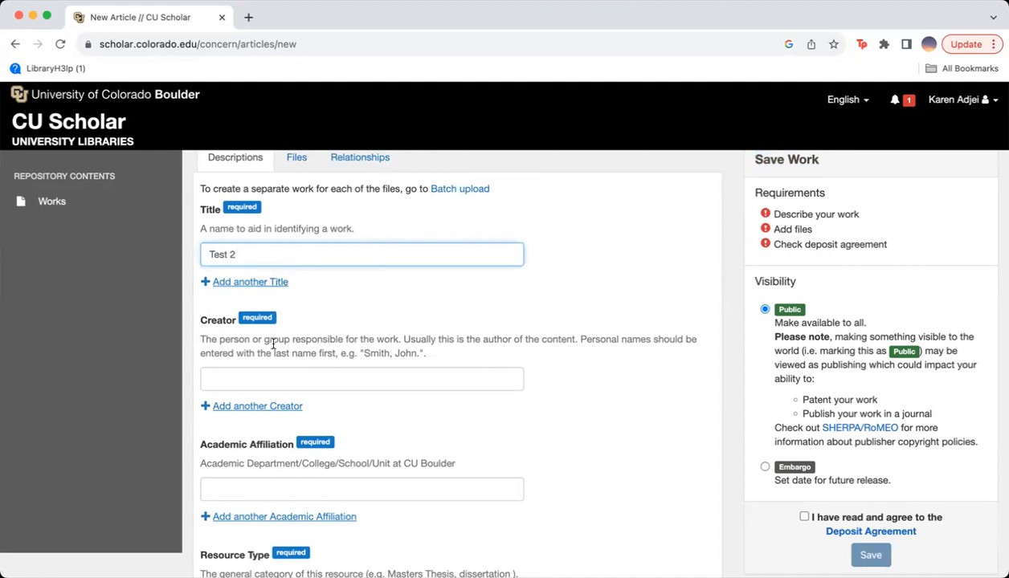
{"action": "scroll", "coordinate": [252, 373], "scroll_direction": "down", "scroll_amount": 3}
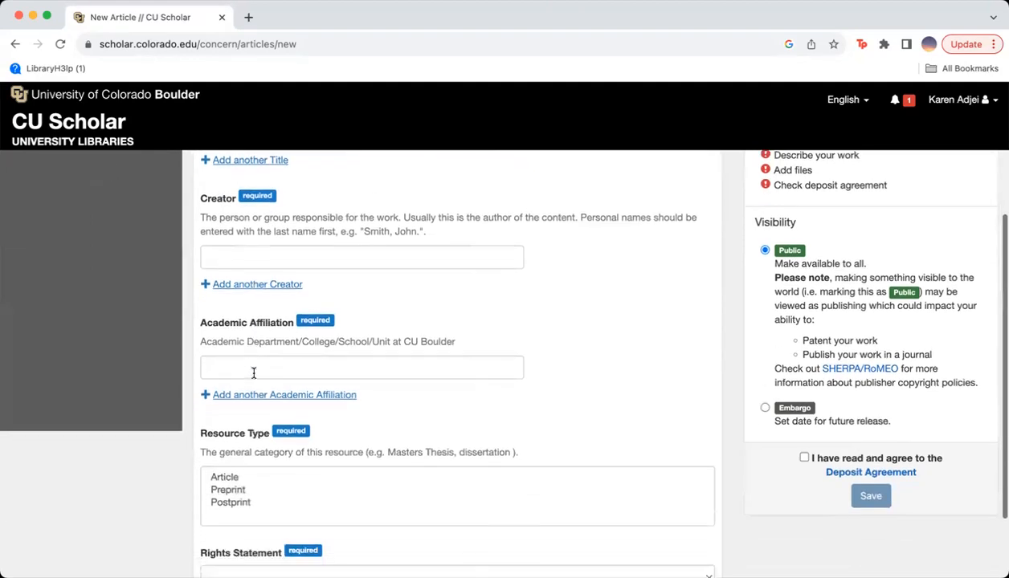
{"action": "left_click", "coordinate": [300, 254]}
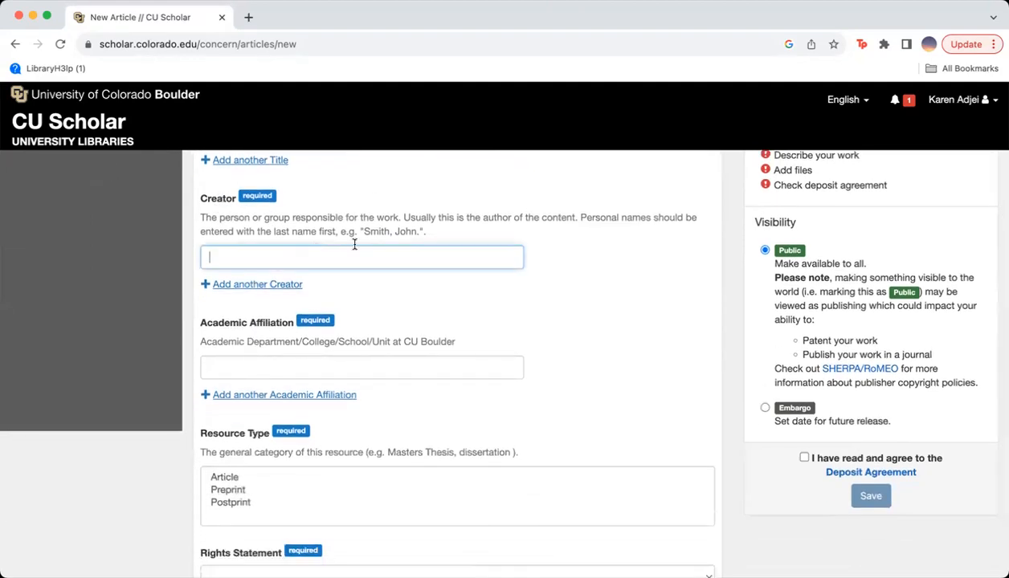
{"action": "type", "text": "Adjei, Karen"}
{"action": "scroll", "coordinate": [432, 275], "scroll_direction": "down", "scroll_amount": 2}
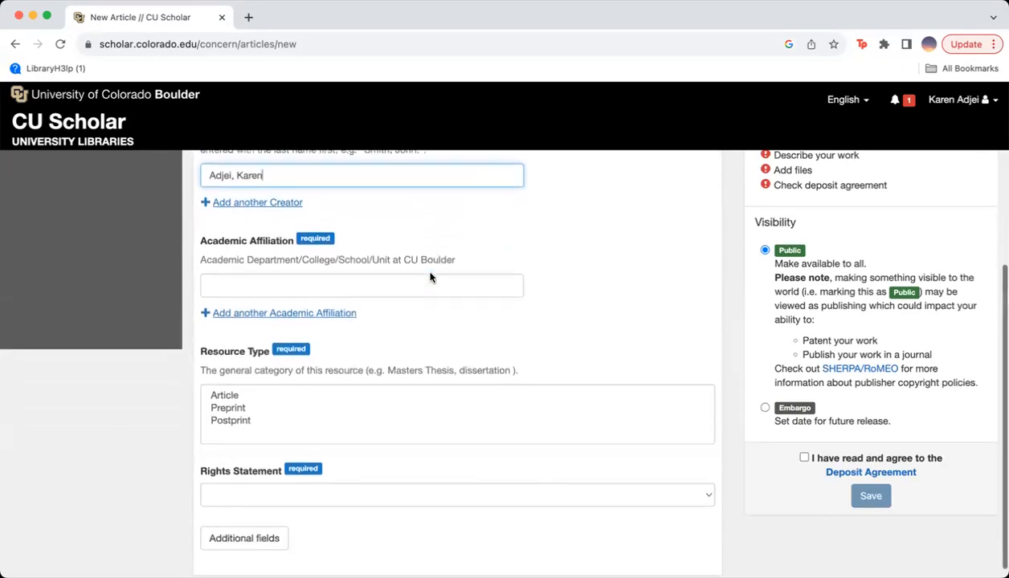
{"action": "left_click", "coordinate": [314, 272]}
{"action": "type", "text": "CU Bou"}
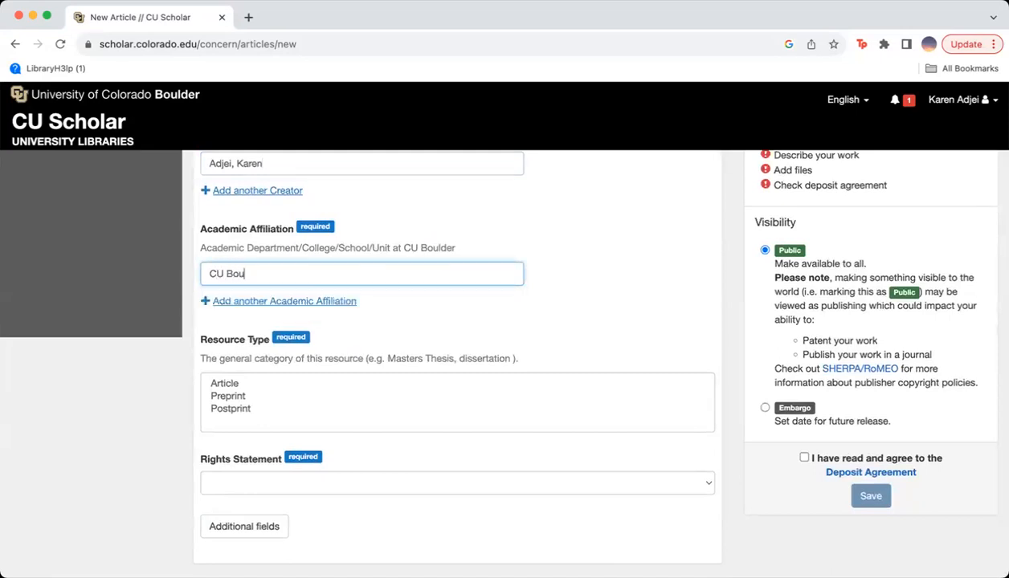
{"action": "type", "text": "lder Libraries"}
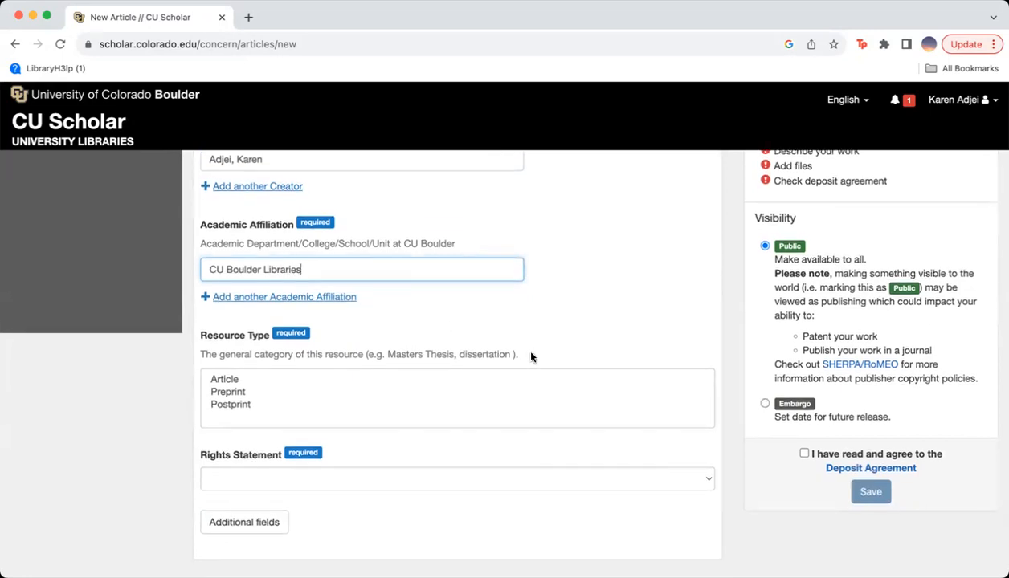
Step: Set the resource type to Article and the rights statement to In Copyright
{"action": "left_click", "coordinate": [224, 385]}
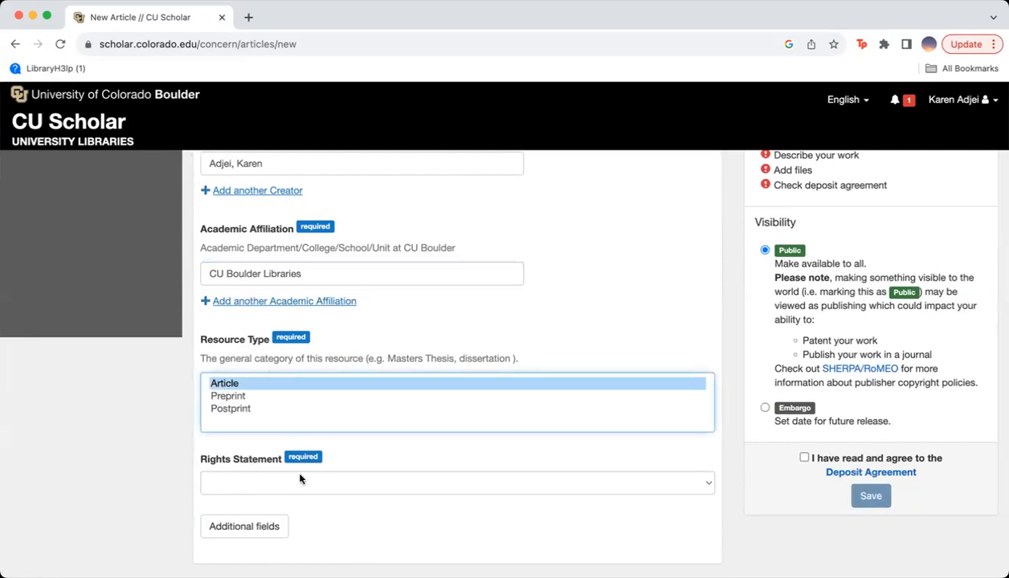
{"action": "left_click", "coordinate": [336, 482]}
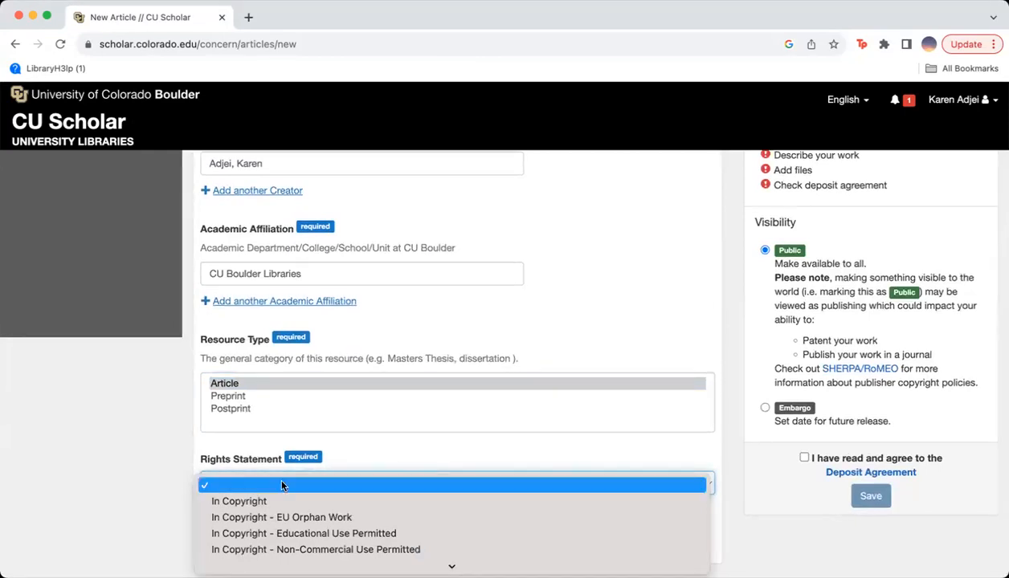
{"action": "left_click", "coordinate": [247, 502]}
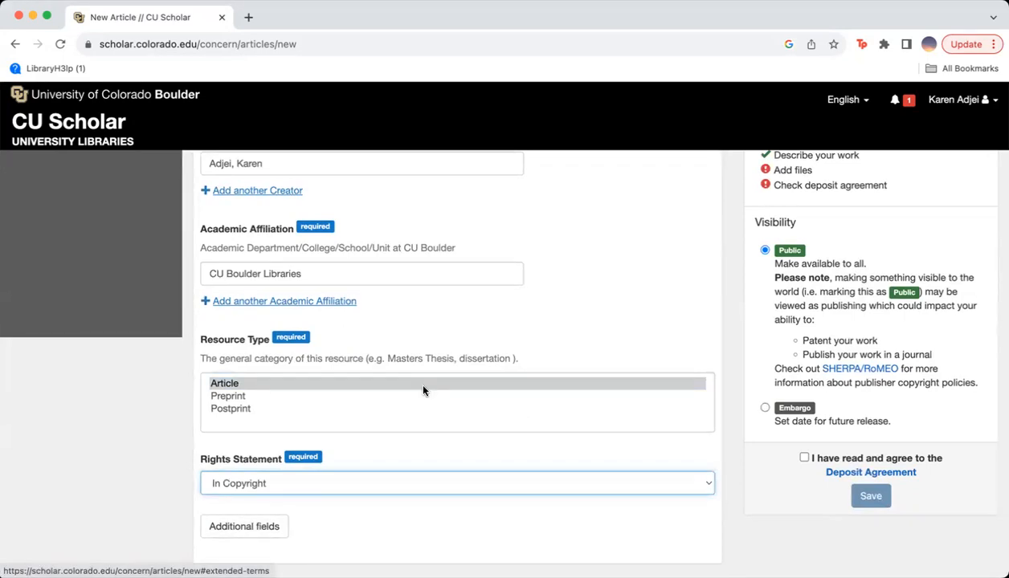
{"action": "scroll", "coordinate": [415, 378], "scroll_direction": "up", "scroll_amount": 1}
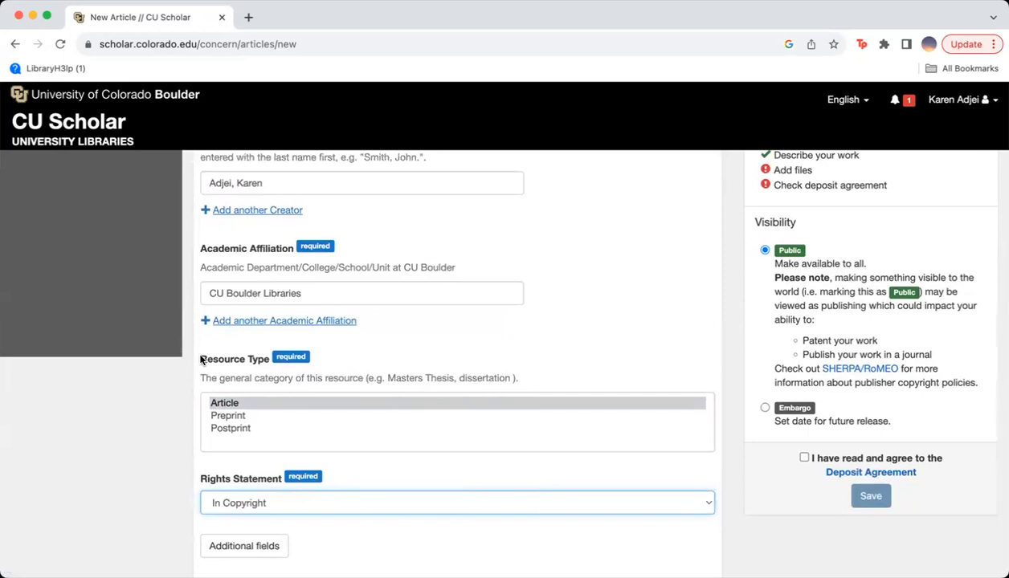
{"action": "scroll", "coordinate": [407, 323], "scroll_direction": "up", "scroll_amount": 5}
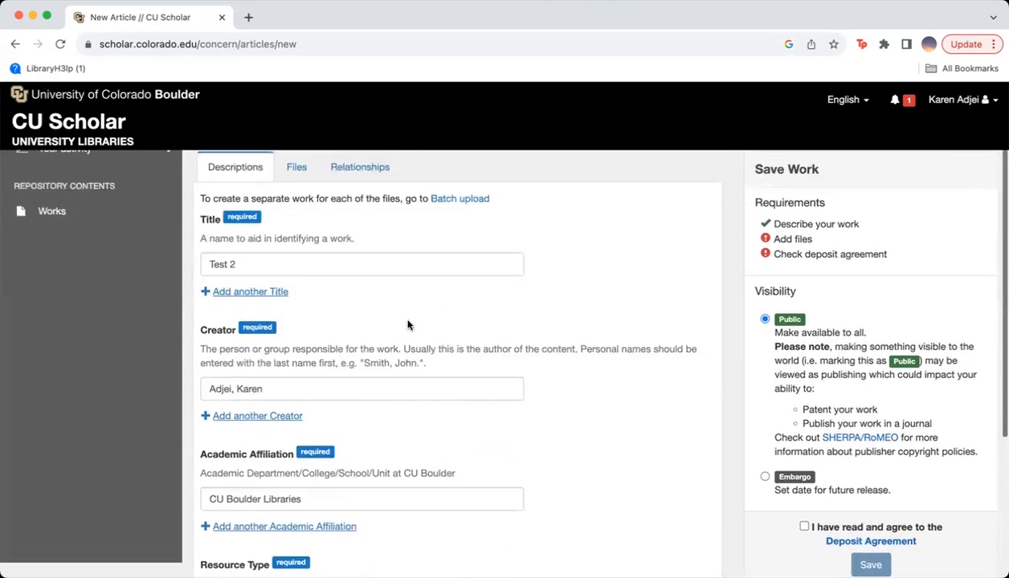
{"action": "scroll", "coordinate": [408, 324], "scroll_direction": "down", "scroll_amount": 3}
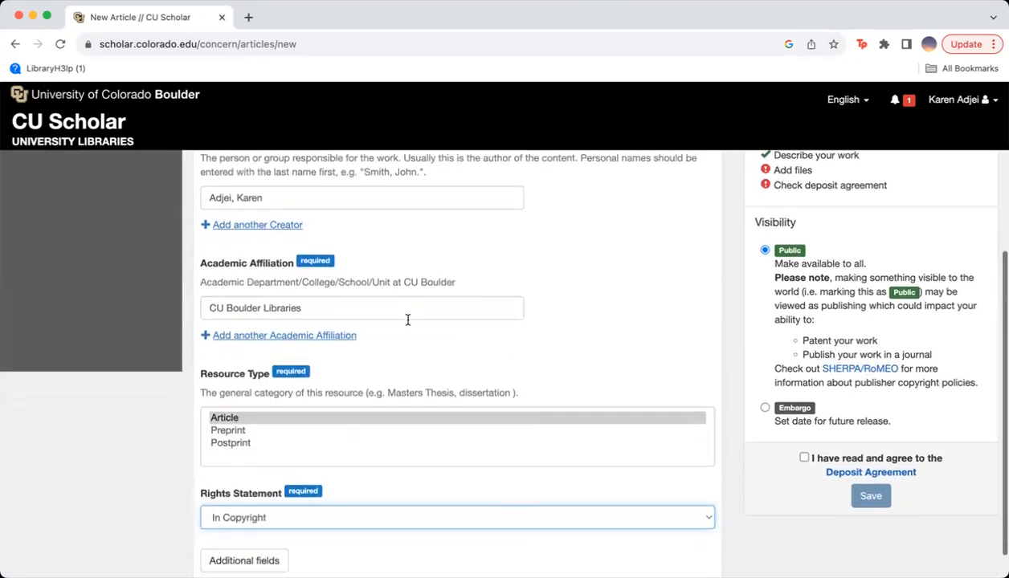
{"action": "scroll", "coordinate": [380, 423], "scroll_direction": "up", "scroll_amount": 4}
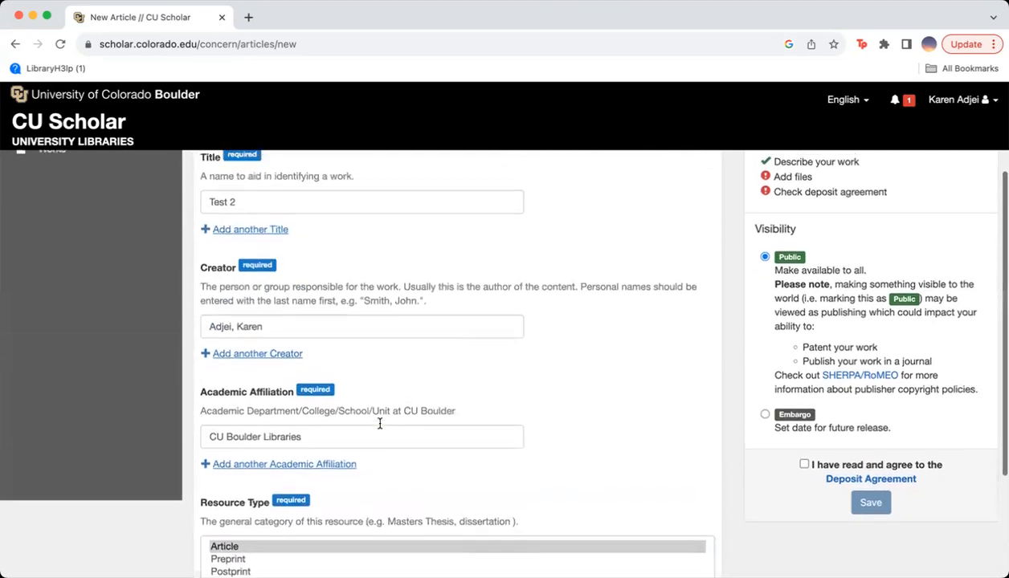
{"action": "scroll", "coordinate": [380, 423], "scroll_direction": "up", "scroll_amount": 3}
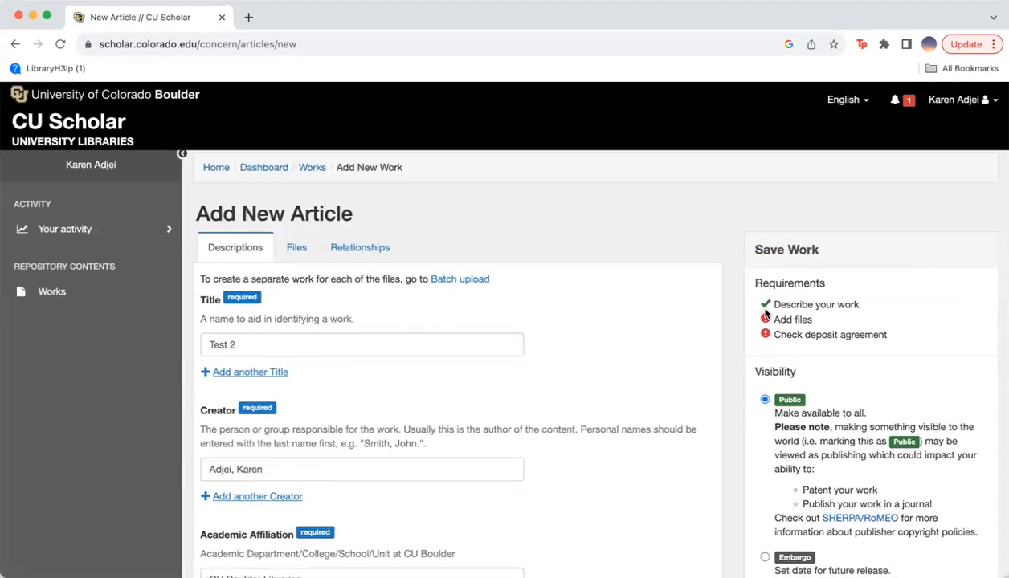
Step: Upload CU_Scholar_Tutorial-2.pdf under Files, then view the Relationships section
{"action": "left_click", "coordinate": [292, 251]}
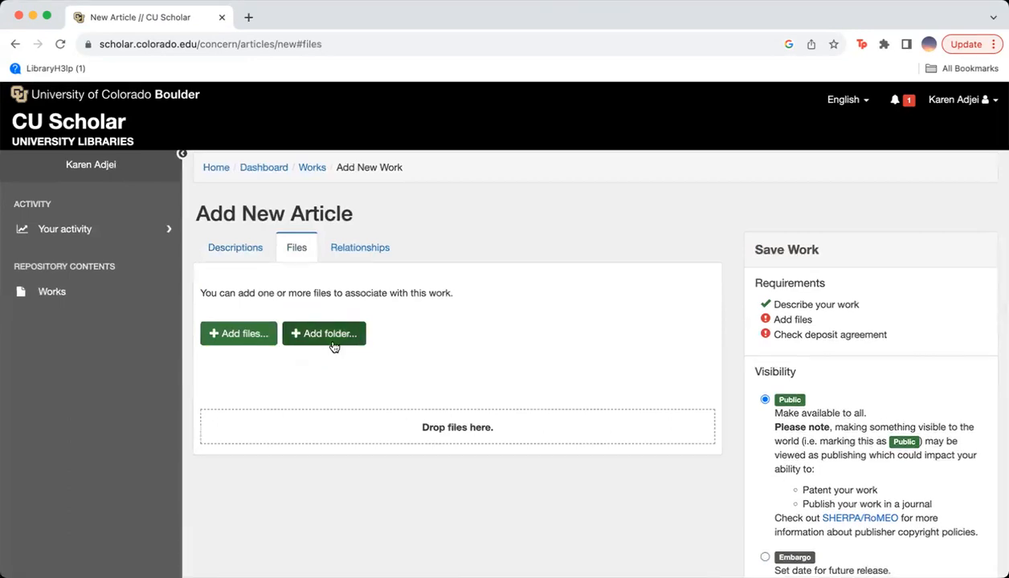
{"action": "left_click", "coordinate": [236, 339]}
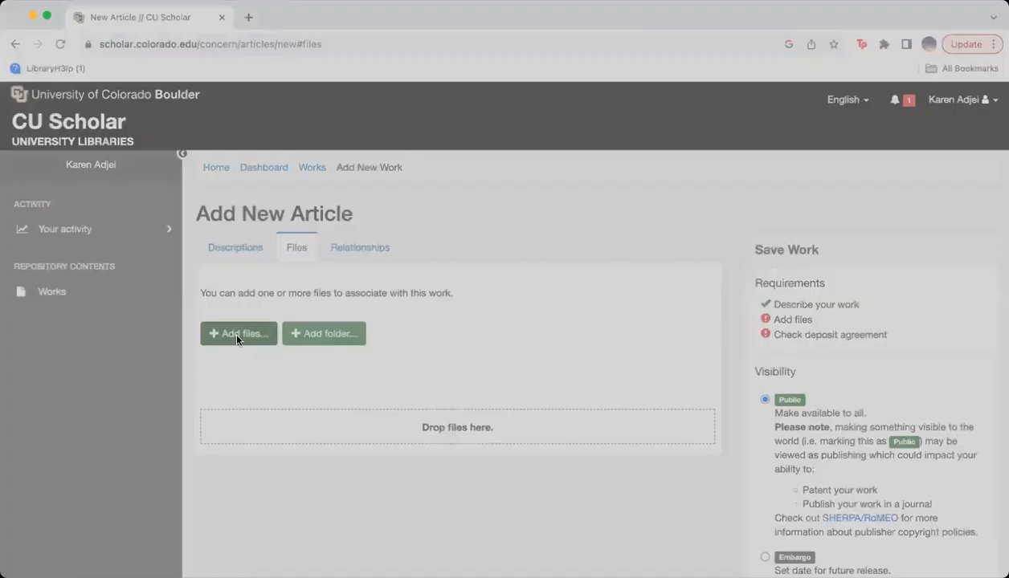
{"action": "left_click", "coordinate": [741, 424]}
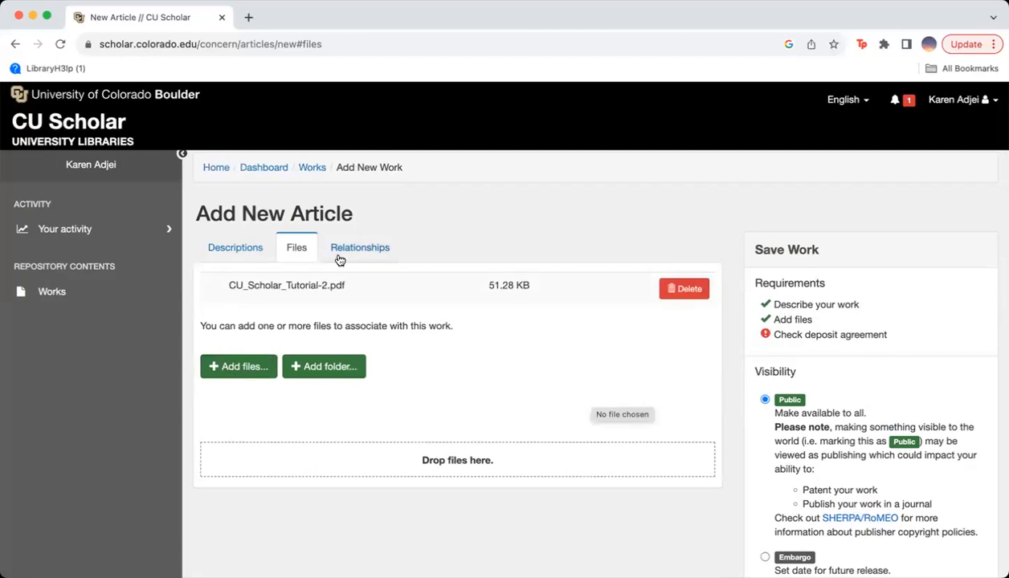
{"action": "left_click", "coordinate": [368, 257]}
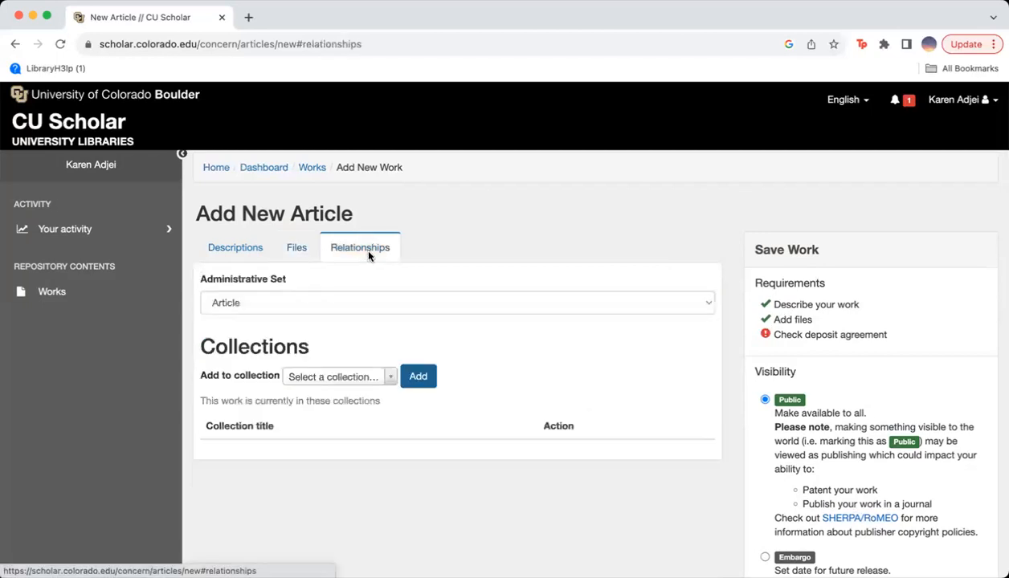
Step: Accept the Deposit Agreement and save Test 2, leaving it Public and Pending review
{"action": "scroll", "coordinate": [617, 277], "scroll_direction": "down", "scroll_amount": 3}
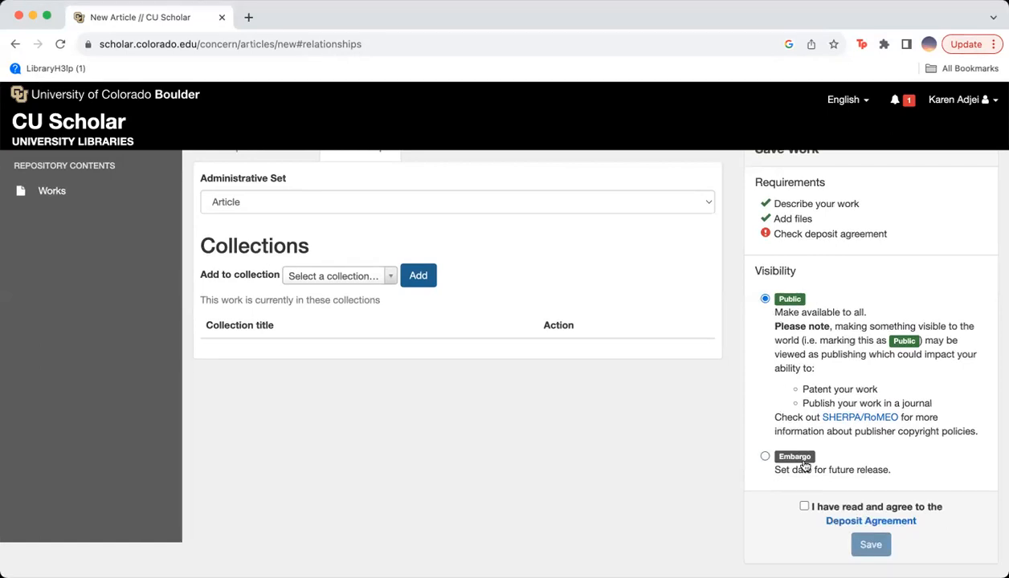
{"action": "scroll", "coordinate": [813, 478], "scroll_direction": "down", "scroll_amount": 1}
{"action": "scroll", "coordinate": [813, 480], "scroll_direction": "up", "scroll_amount": 1}
{"action": "left_click", "coordinate": [802, 505]}
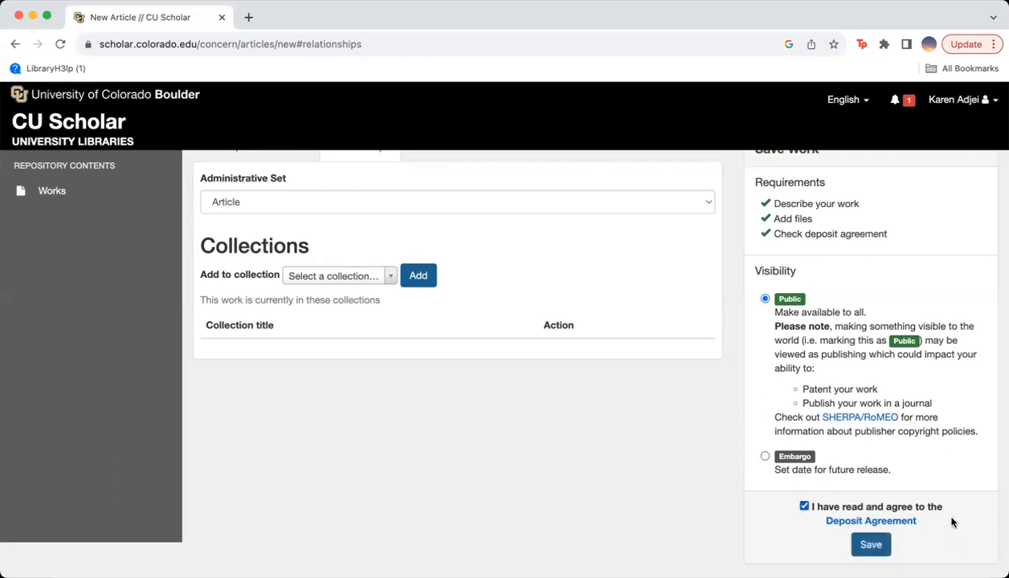
{"action": "left_click", "coordinate": [870, 546]}
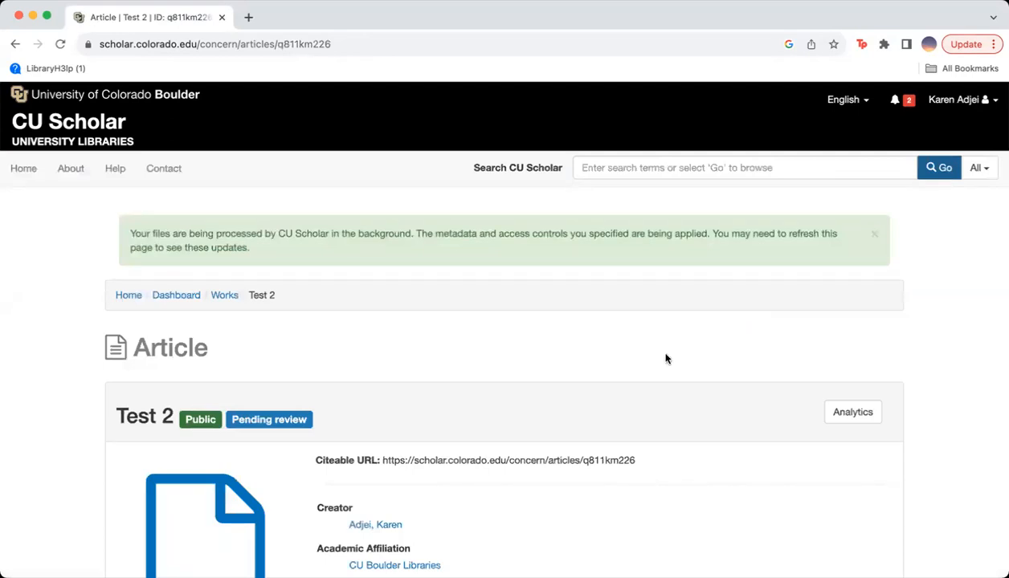
Step: Scroll through the saved Test 2 article page, then return to the CU Scholar home page
{"action": "scroll", "coordinate": [396, 356], "scroll_direction": "down", "scroll_amount": 5}
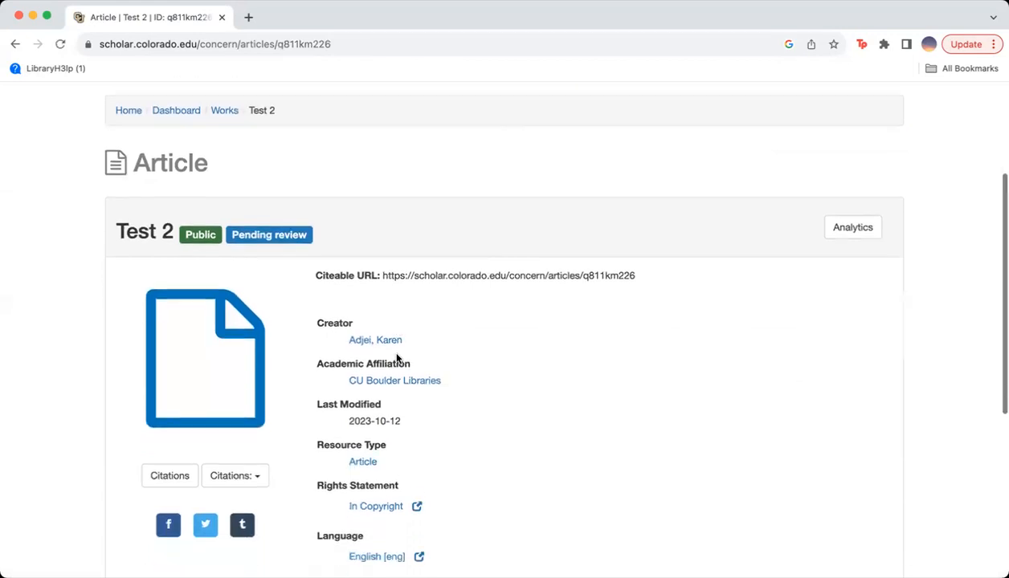
{"action": "scroll", "coordinate": [396, 356], "scroll_direction": "down", "scroll_amount": 2}
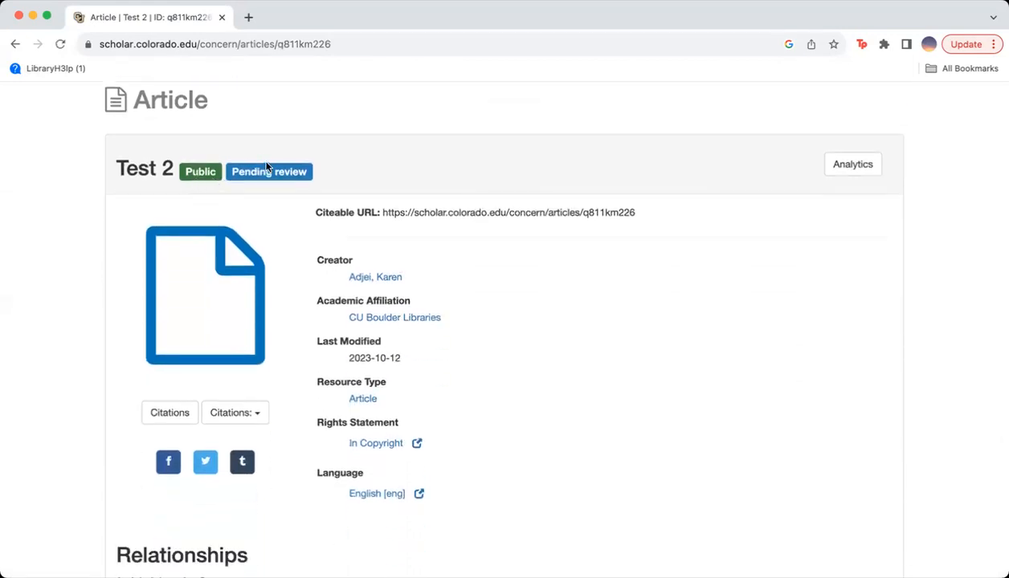
{"action": "scroll", "coordinate": [701, 311], "scroll_direction": "down", "scroll_amount": 6}
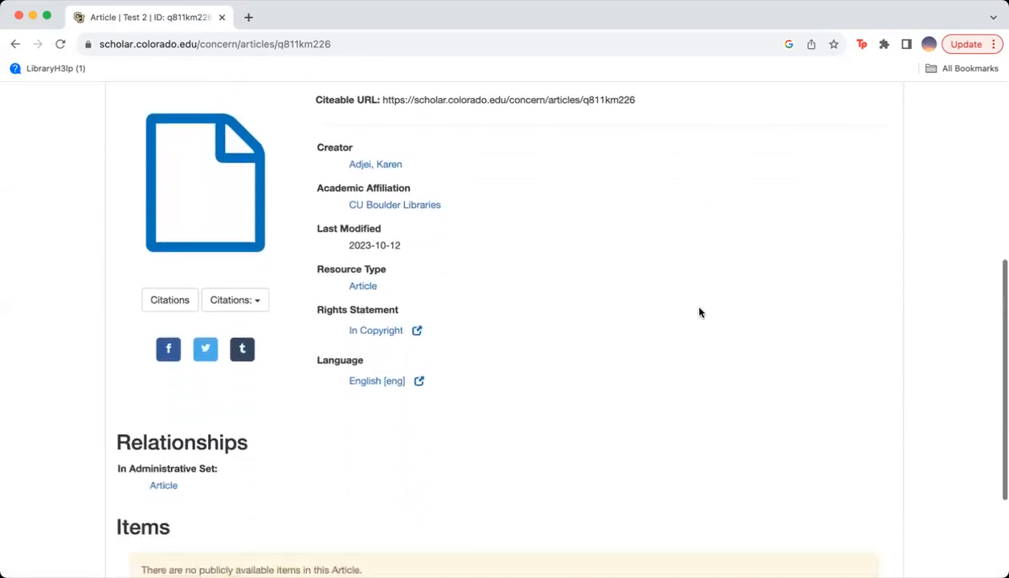
{"action": "scroll", "coordinate": [699, 312], "scroll_direction": "up", "scroll_amount": 12}
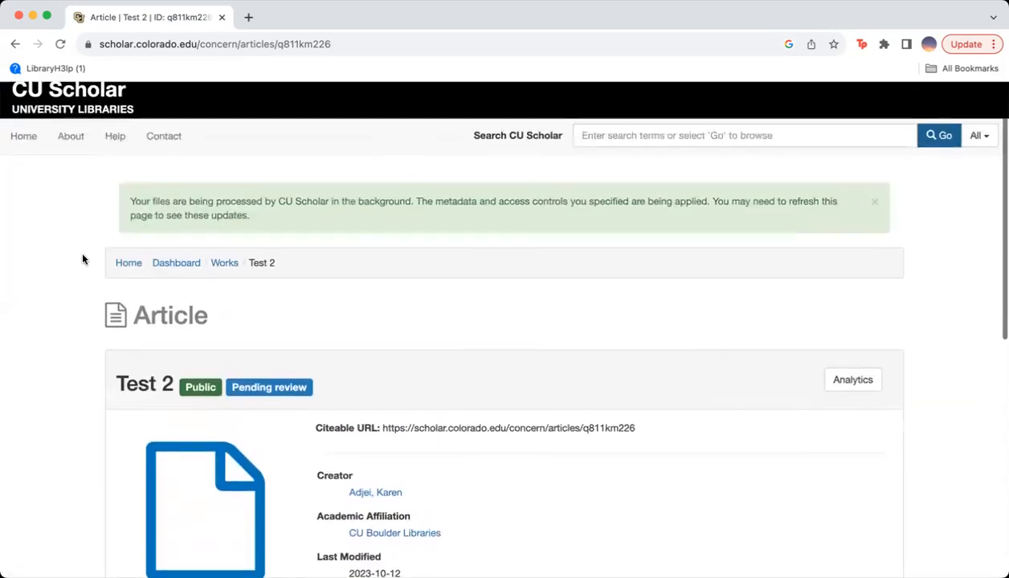
{"action": "left_click", "coordinate": [130, 264]}
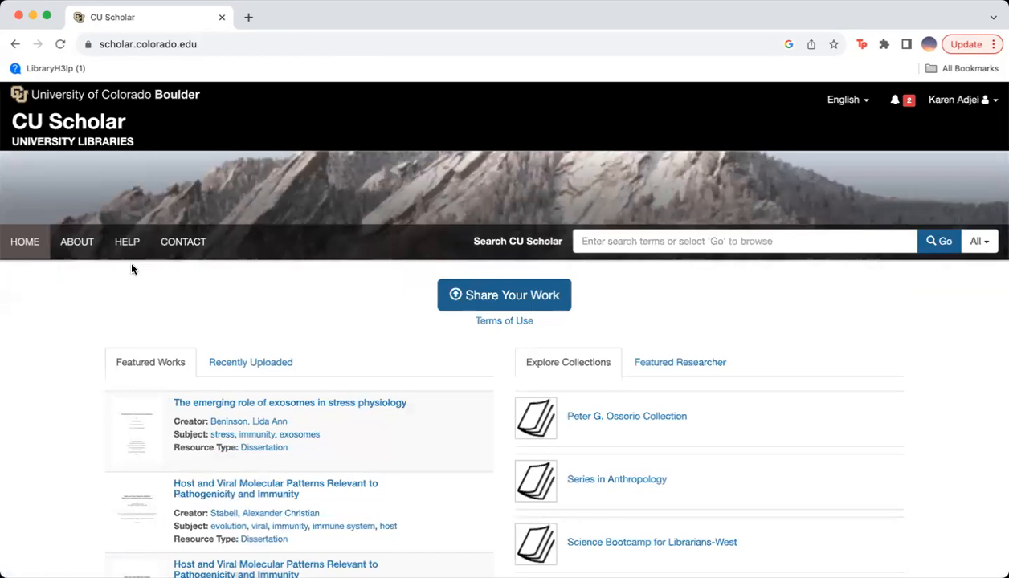
Step: Open the Dashboard and check User Activity and Notifications for the Test 2 deposit
{"action": "left_click", "coordinate": [15, 44]}
{"action": "left_click", "coordinate": [161, 264]}
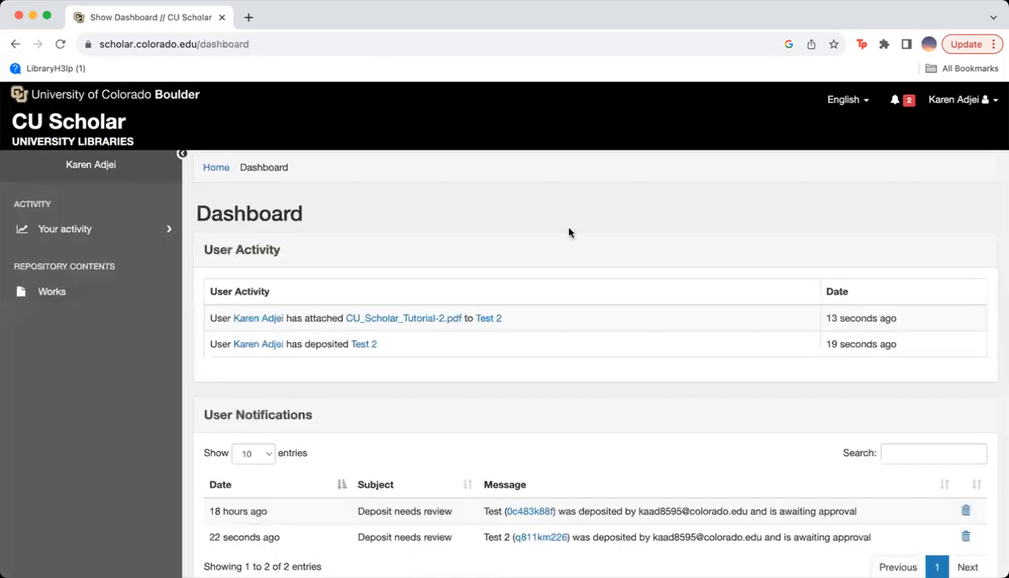
{"action": "scroll", "coordinate": [567, 232], "scroll_direction": "down", "scroll_amount": 2}
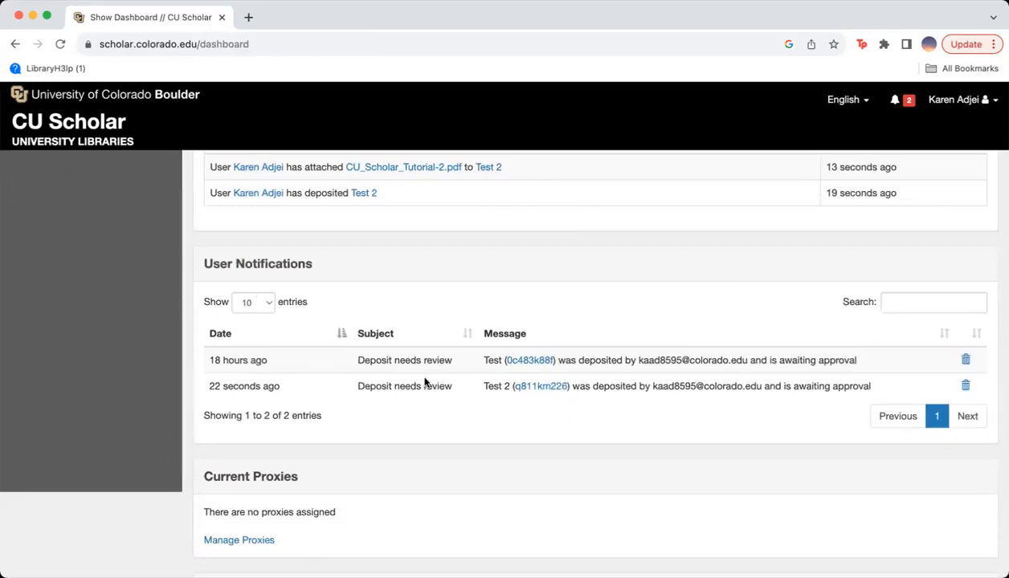
{"action": "scroll", "coordinate": [426, 383], "scroll_direction": "up", "scroll_amount": 1}
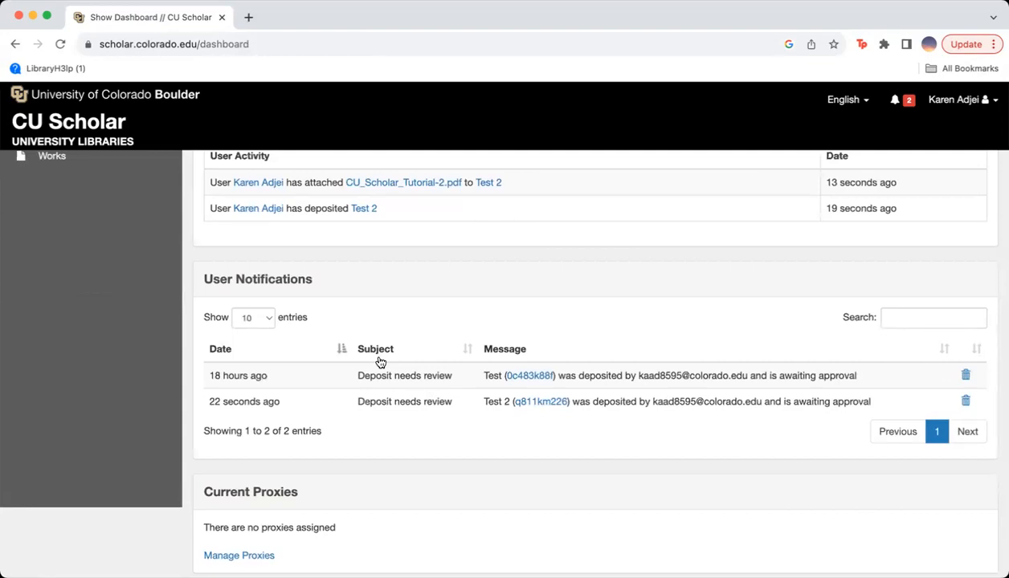
{"action": "scroll", "coordinate": [380, 361], "scroll_direction": "up", "scroll_amount": 3}
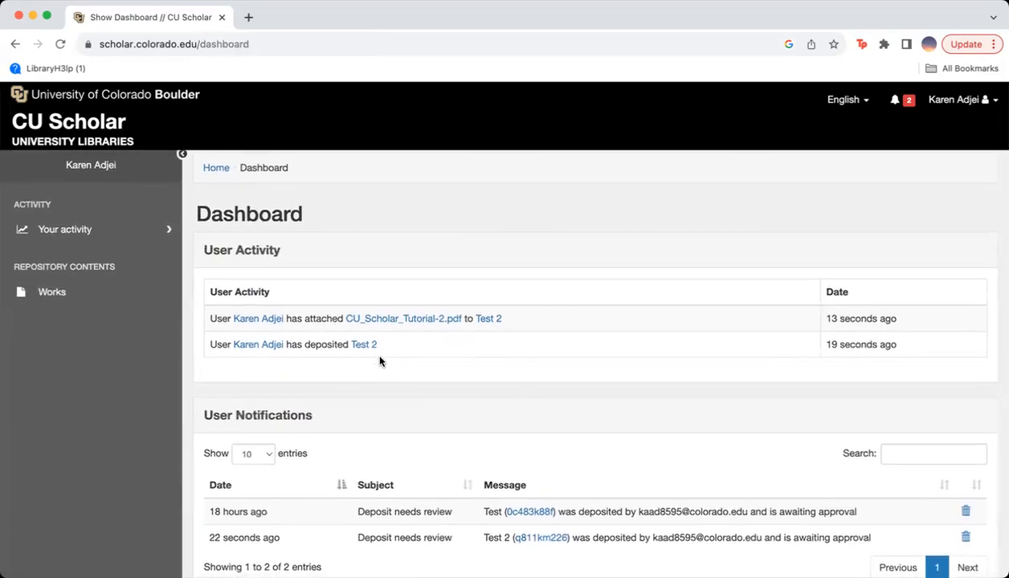